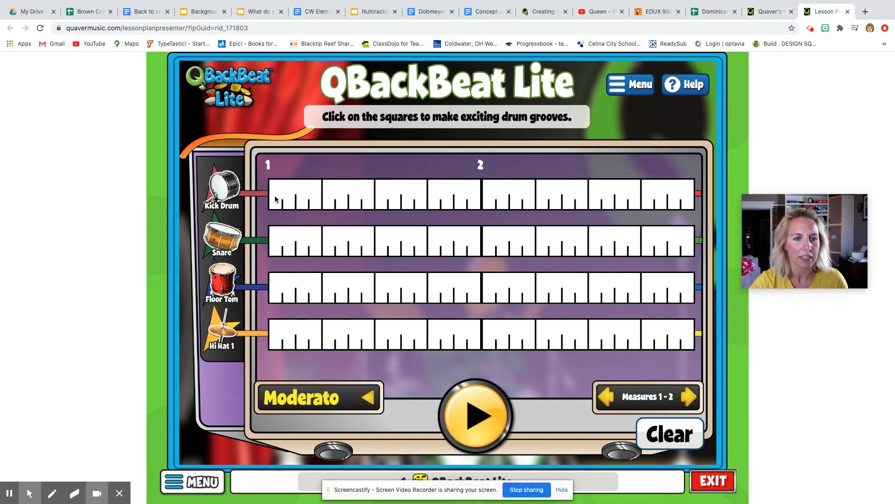
Step: Place kick drum hits at the start of each of the four beats in measure 1
left_click(278, 203)
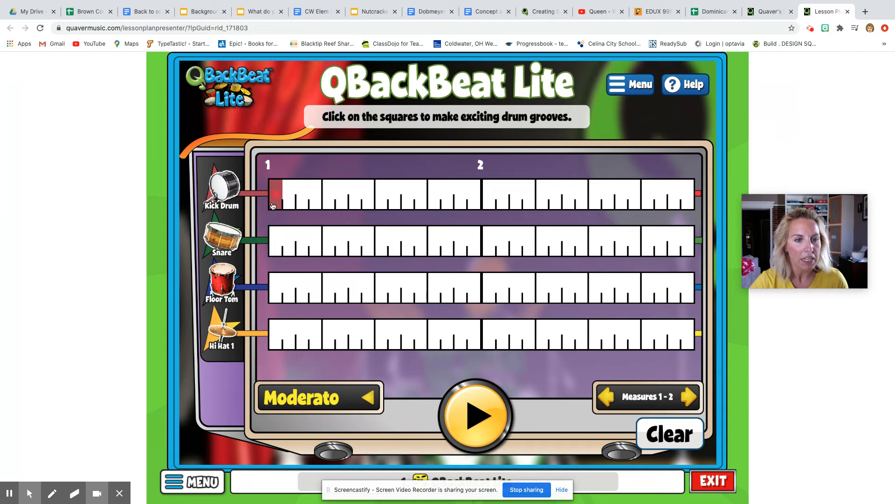
left_click(329, 201)
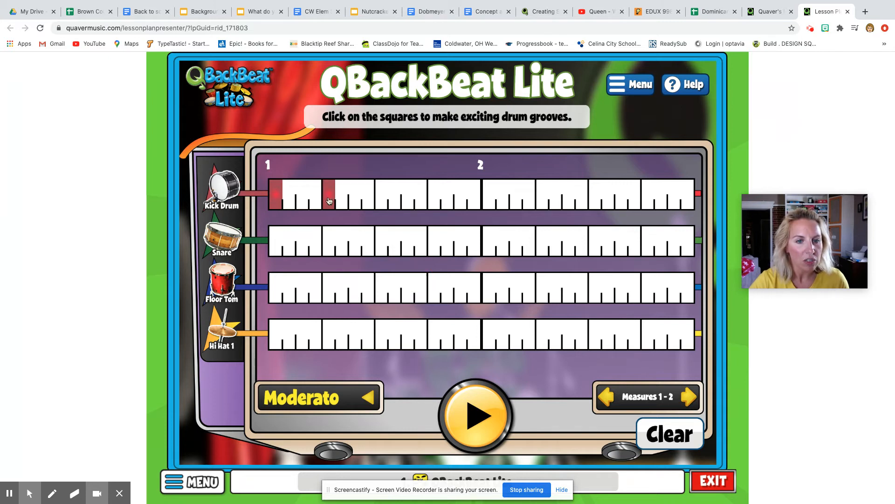
left_click(383, 199)
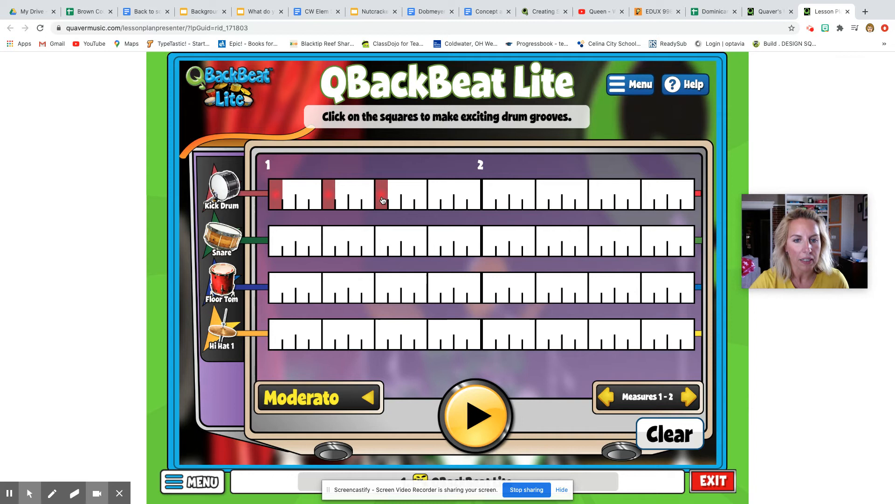
left_click(433, 202)
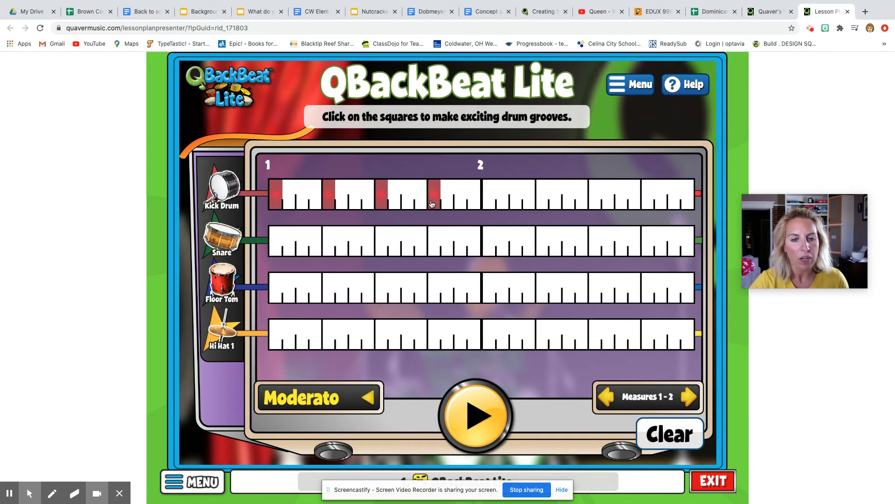
Step: Play back the kick drum pattern with the volume raised, and stop playback
left_click(475, 422)
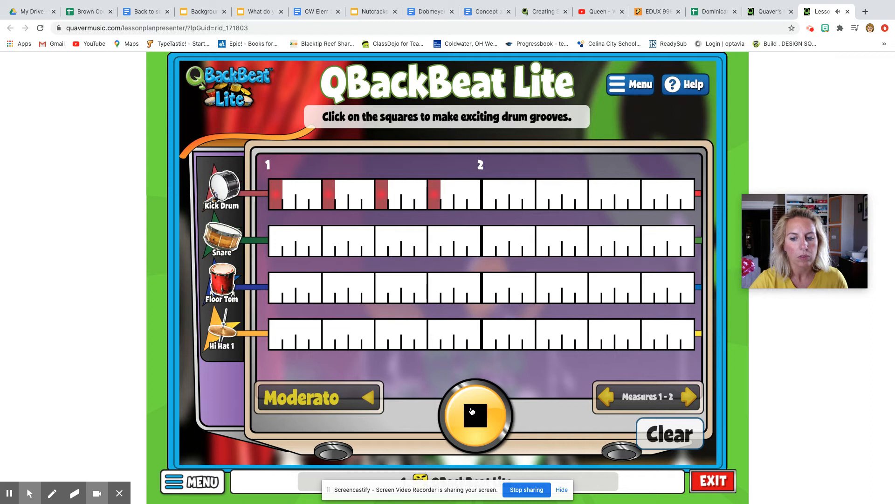
key("XF86AudioRaiseVolume")
key("XF86AudioRaiseVolume")
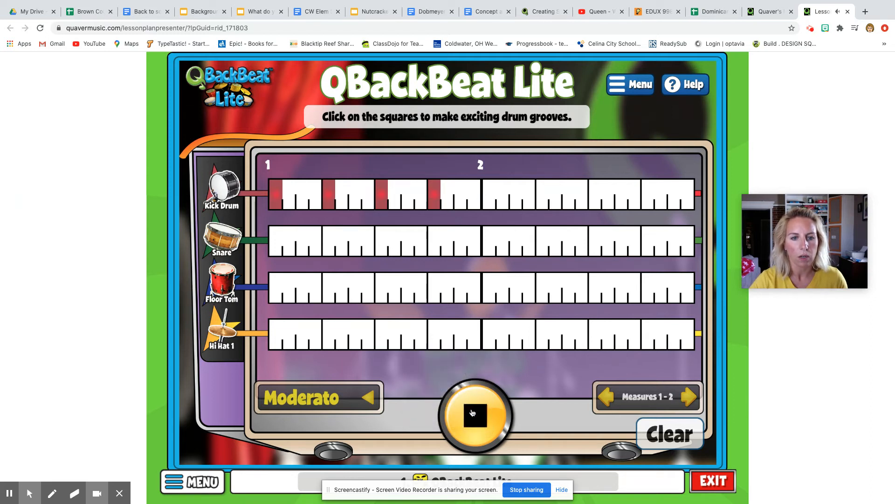
left_click(472, 412)
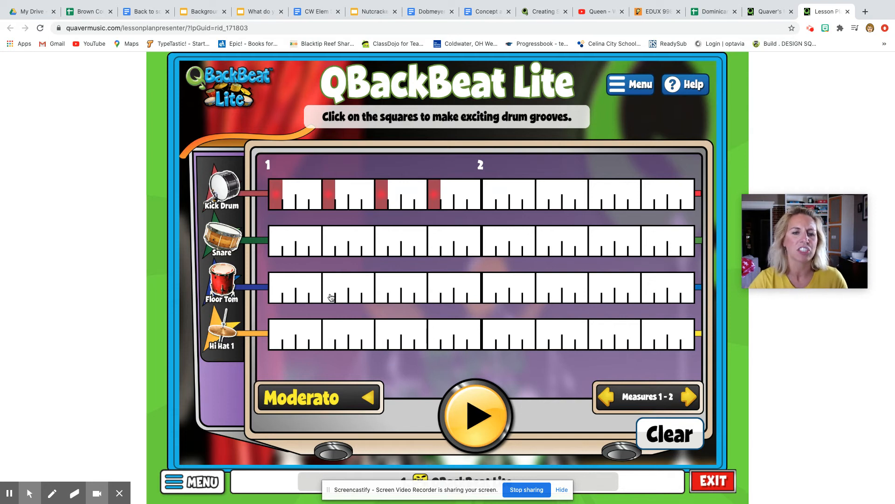
Step: Clear the whole drum grid and confirm discarding the unsaved work
left_click(668, 445)
left_click(475, 301)
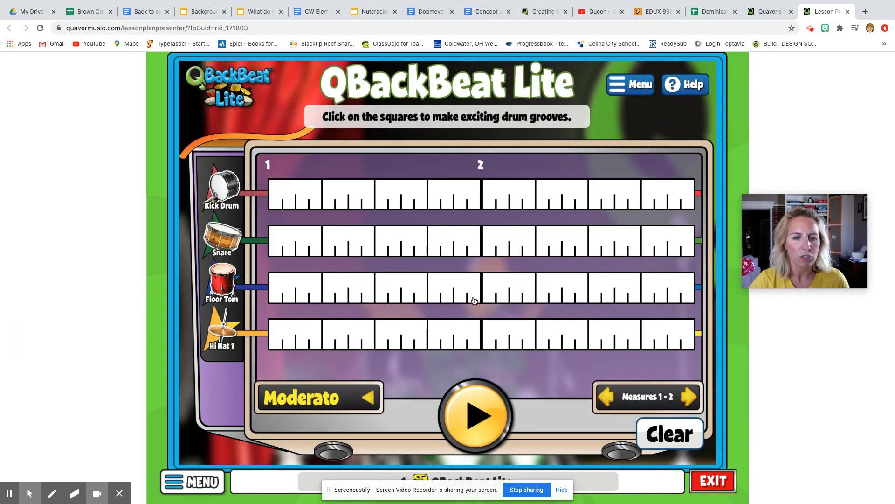
Step: Scatter kick, snare and floor tom hits irregularly across measure 1, including snare on the last three subdivisions of beat 4
left_click(311, 200)
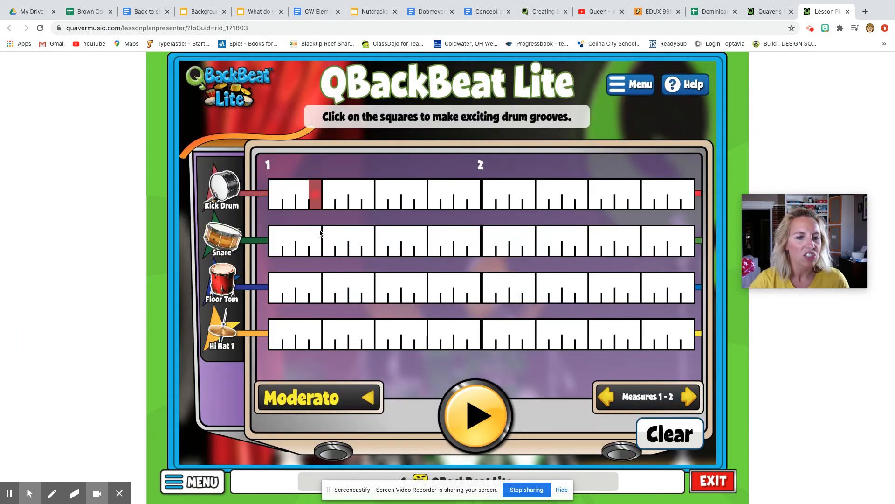
left_click(276, 245)
left_click(394, 285)
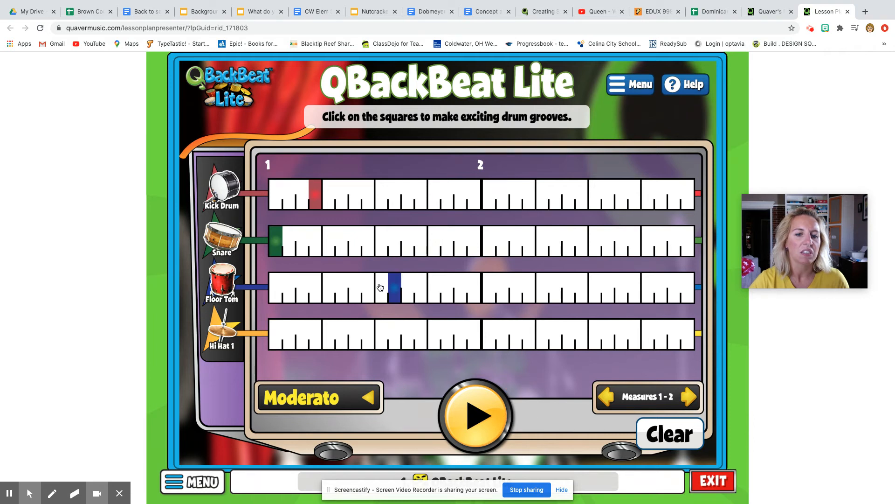
left_click(342, 240)
left_click(421, 193)
left_click(394, 196)
left_click(434, 287)
left_click(448, 242)
left_click(461, 247)
left_click(474, 248)
Step: Add five consecutive hi-hat hits across beats 2 and 3, plus a floor tom hit on beat 2 and a snare hit on beat 3
left_click(407, 336)
left_click(395, 336)
left_click(382, 335)
left_click(368, 337)
left_click(353, 340)
left_click(335, 279)
left_click(383, 238)
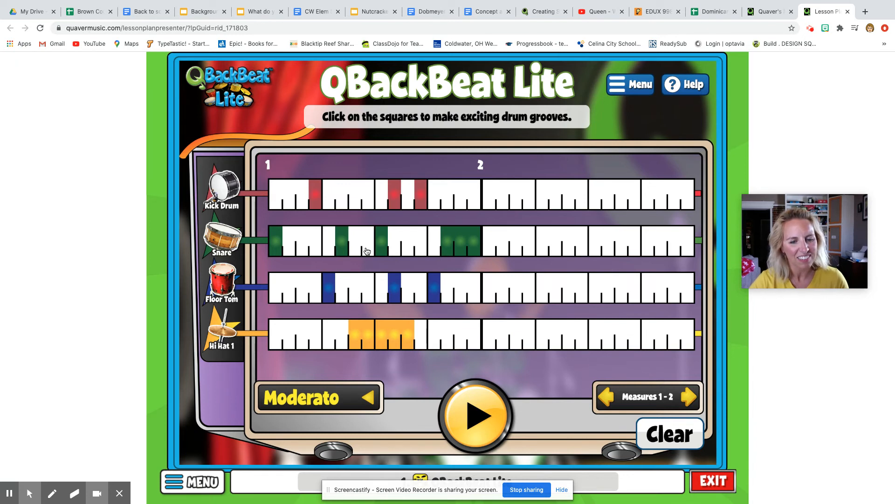
Step: Play back the irregular groove, stop it, and clear the whole grid
left_click(478, 419)
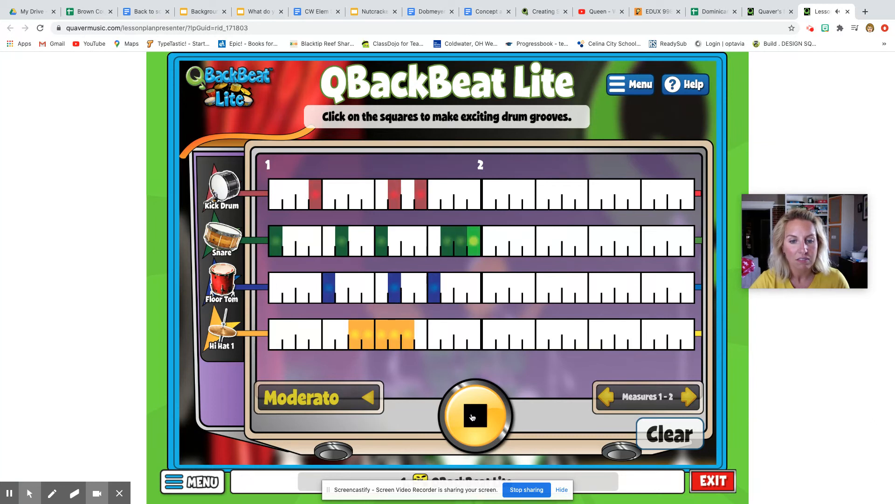
left_click(472, 416)
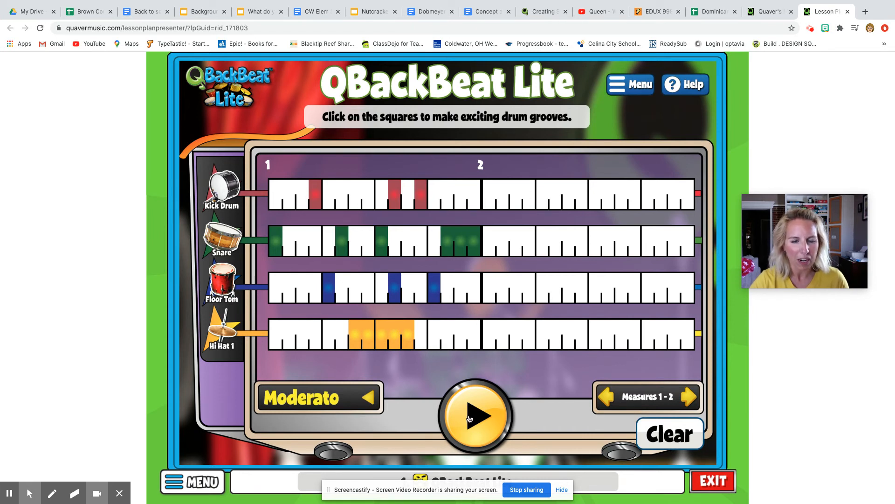
left_click(670, 433)
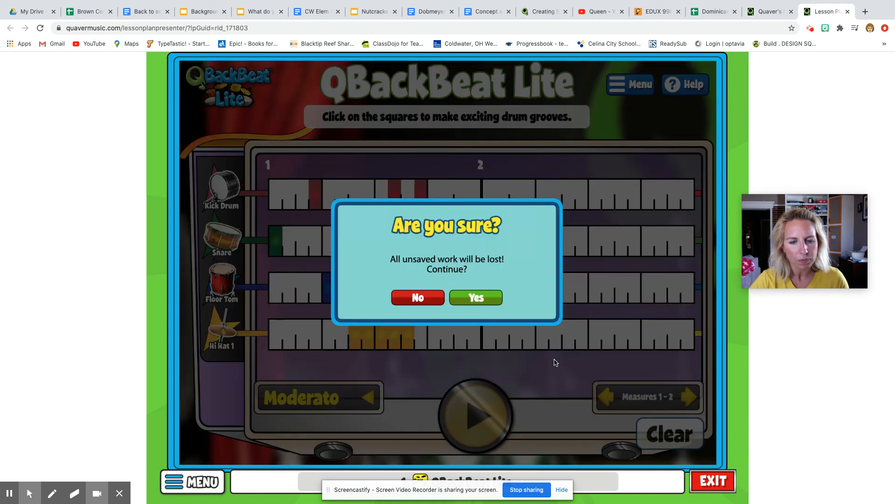
left_click(484, 300)
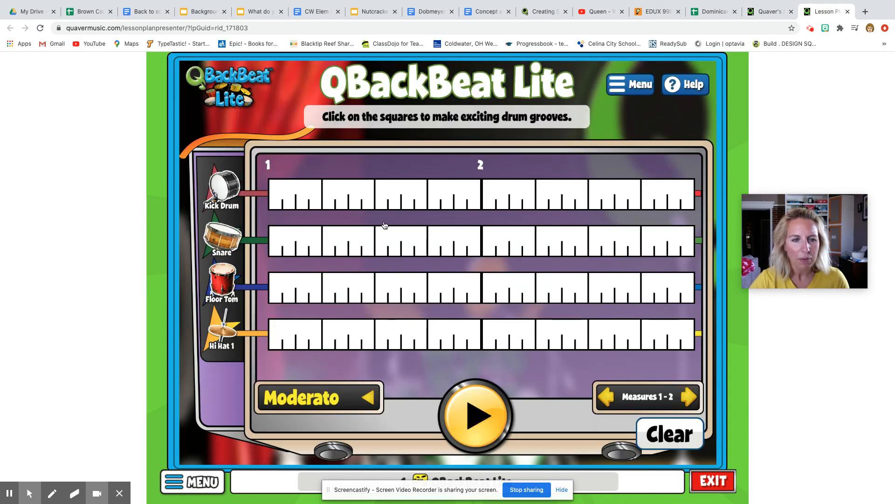
Step: Place kick drum hits on beats 1, 2, 3 and 4 of measure 1 in the emptied grid
left_click(277, 204)
left_click(329, 204)
left_click(386, 203)
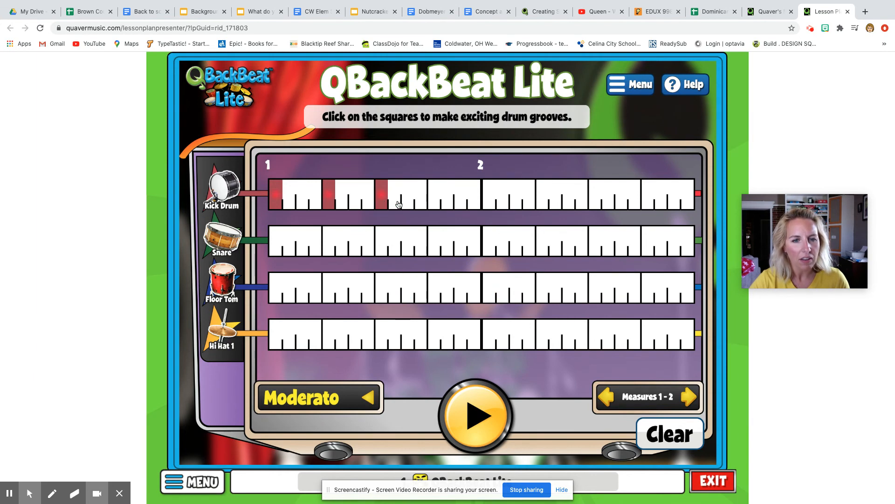
left_click(436, 205)
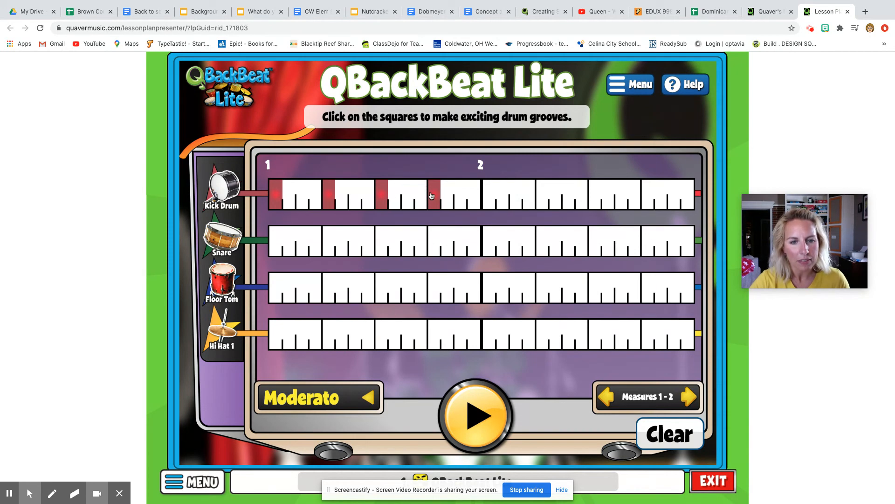
Step: Add snare hits on the third subdivision of all four beats in measure 1, and play the groove through before stopping it
left_click(303, 248)
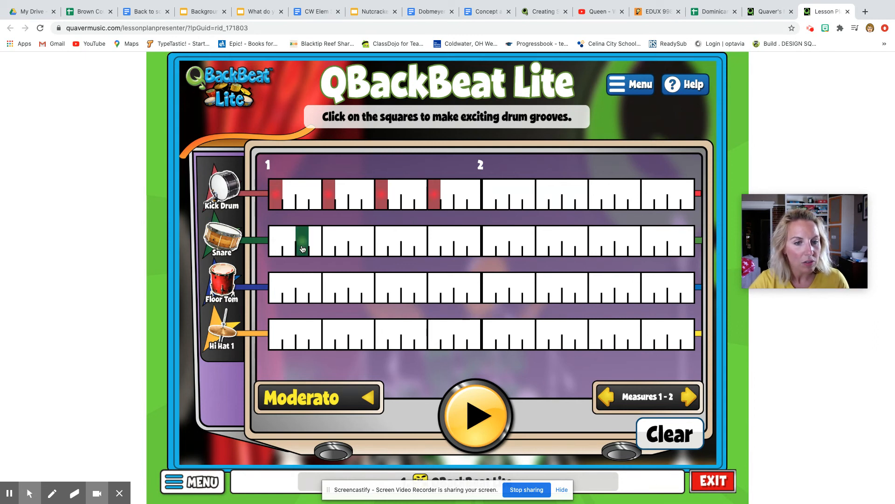
left_click(354, 250)
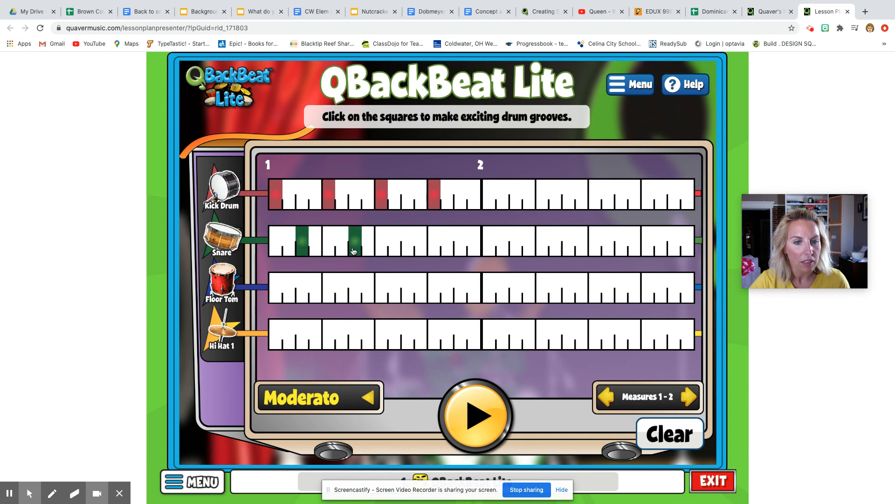
left_click(407, 250)
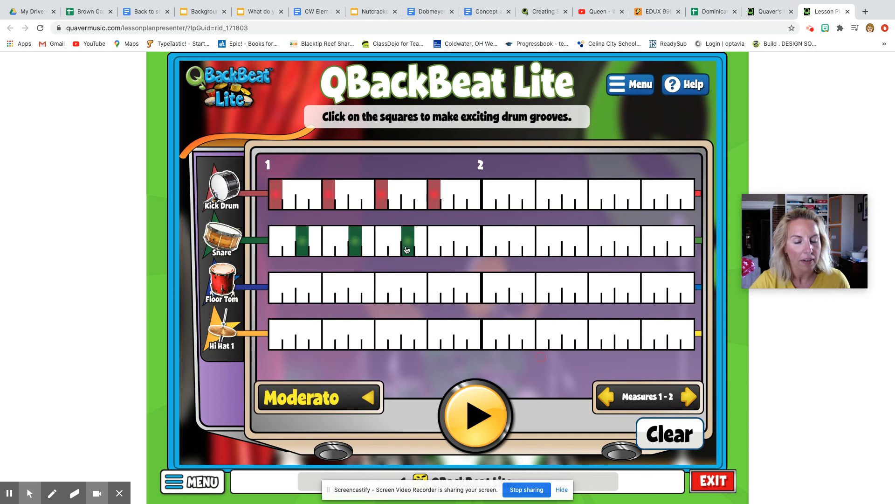
left_click(461, 253)
left_click(472, 416)
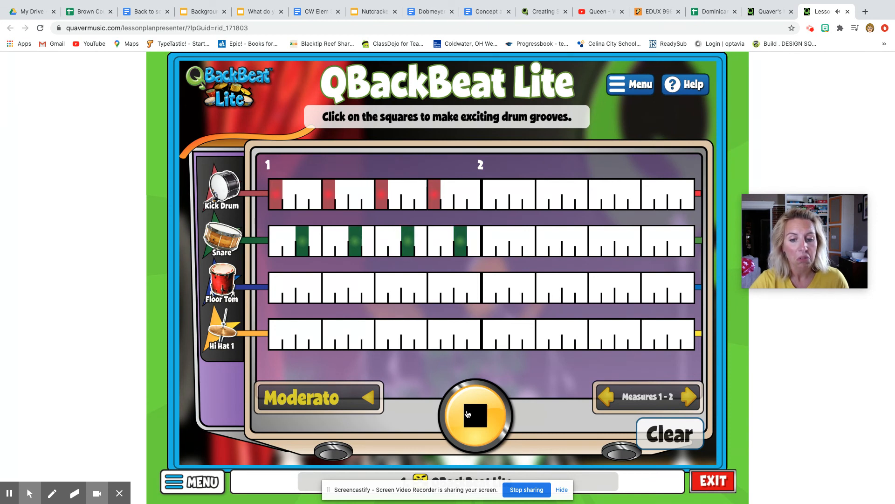
left_click(469, 414)
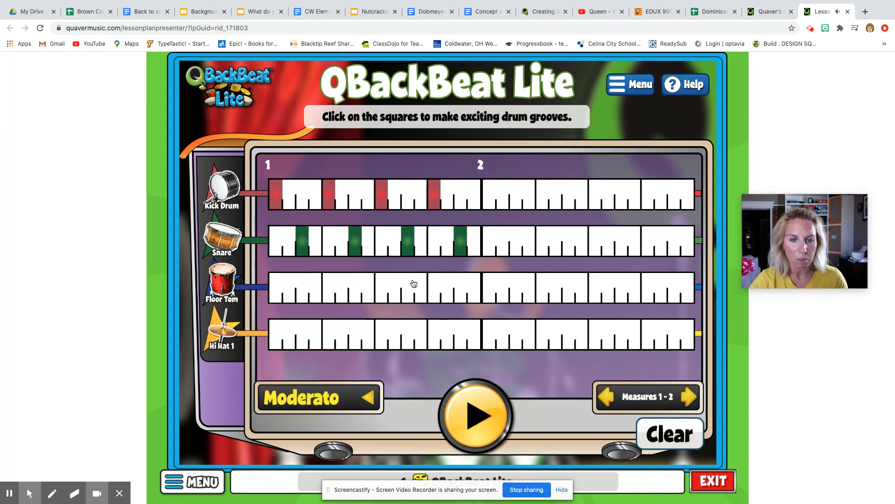